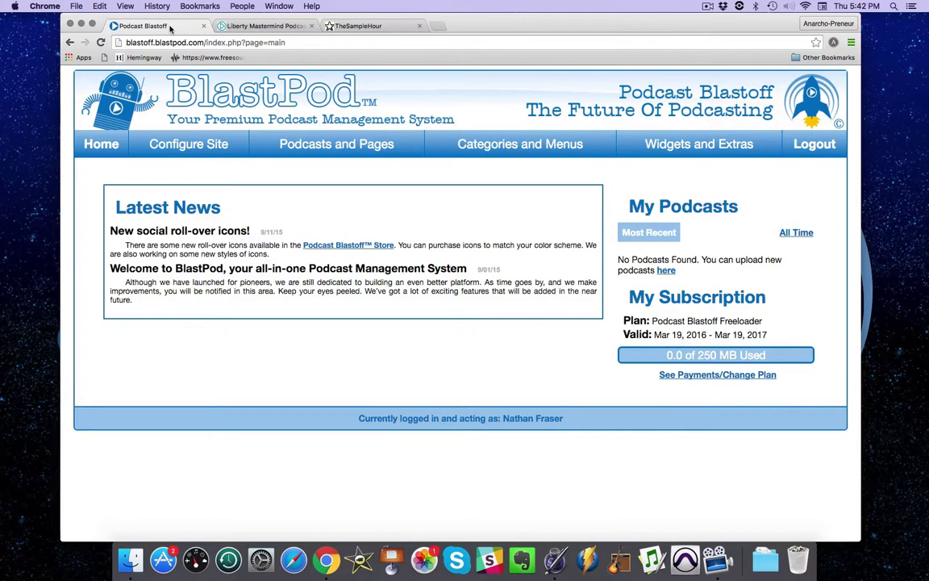
Browse The Sample Hour website's All Categories listing and its About The Sample Hour page as an example.
left_click(368, 27)
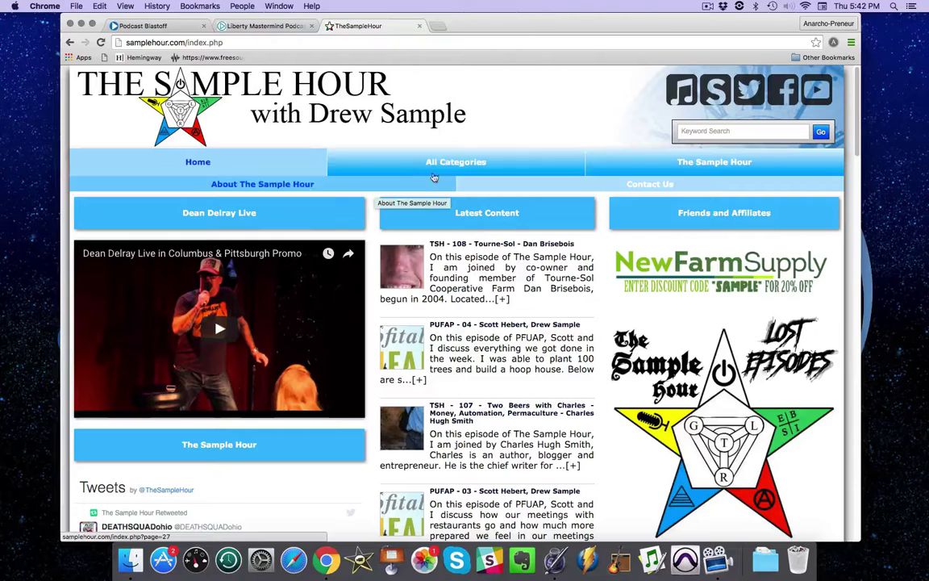
left_click(456, 162)
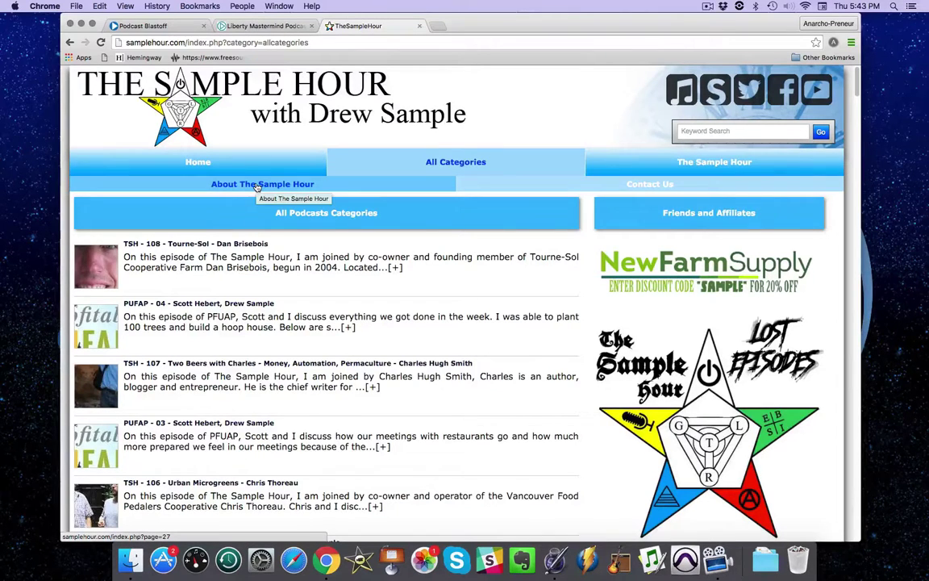
left_click(257, 186)
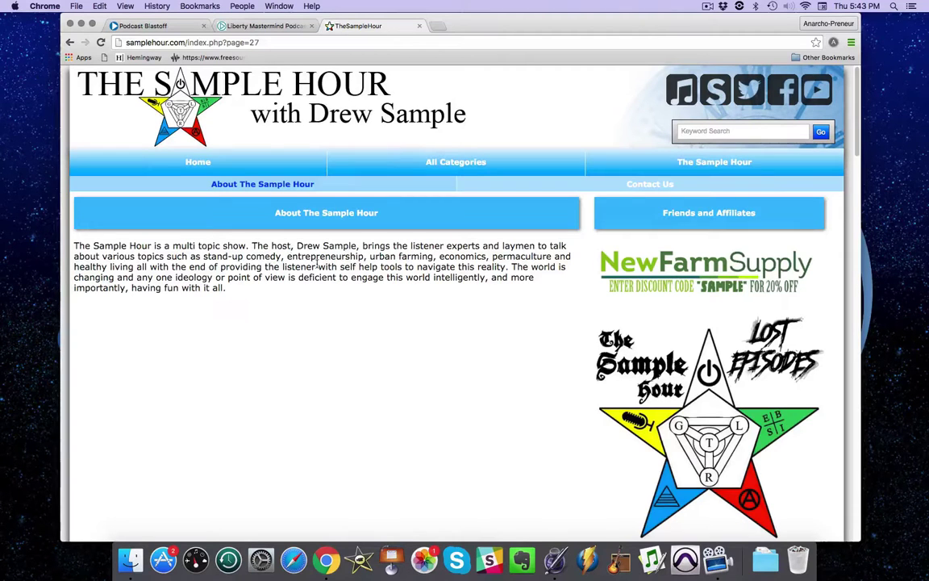
View the auto-generated About Our Podcasts and Contact Us pages on the FreeMarketSquad site.
left_click(256, 27)
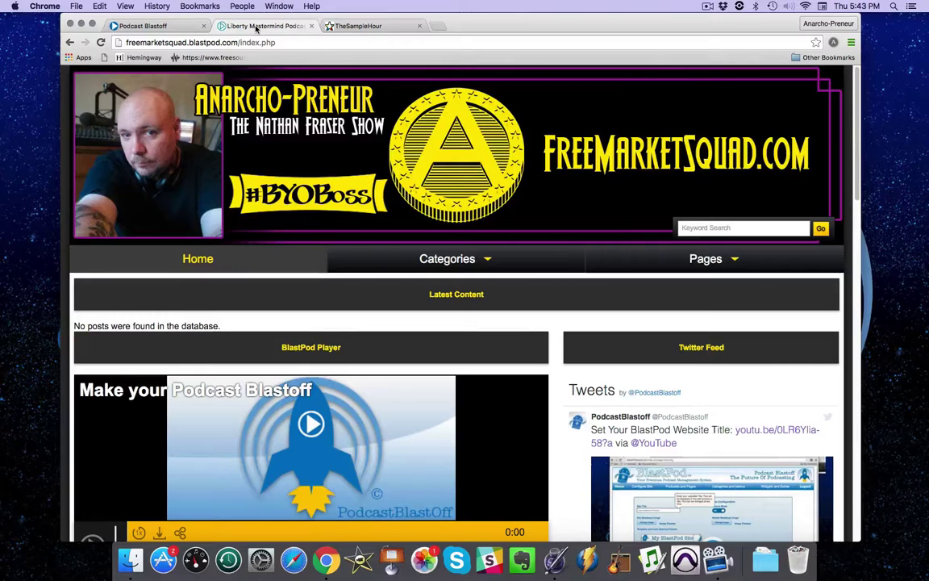
left_click(700, 263)
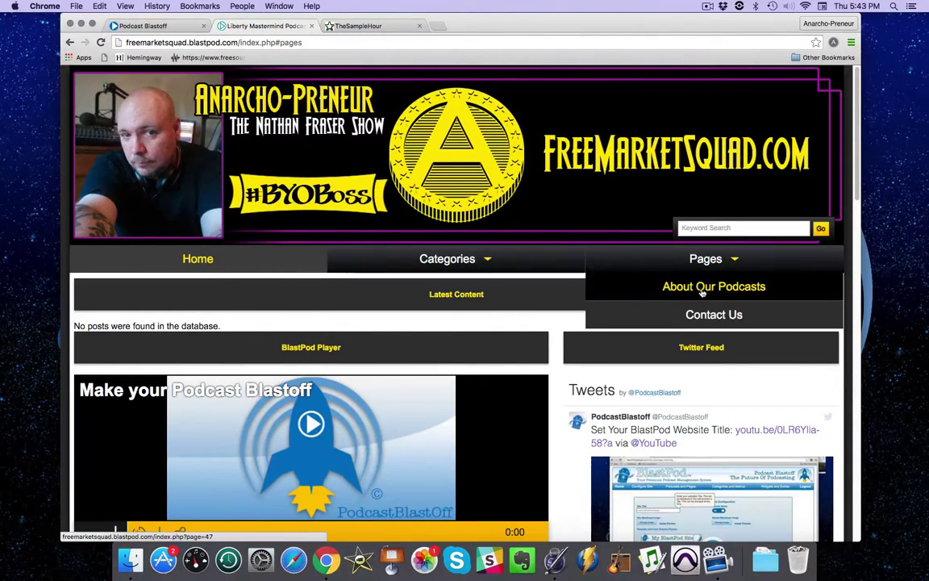
left_click(705, 288)
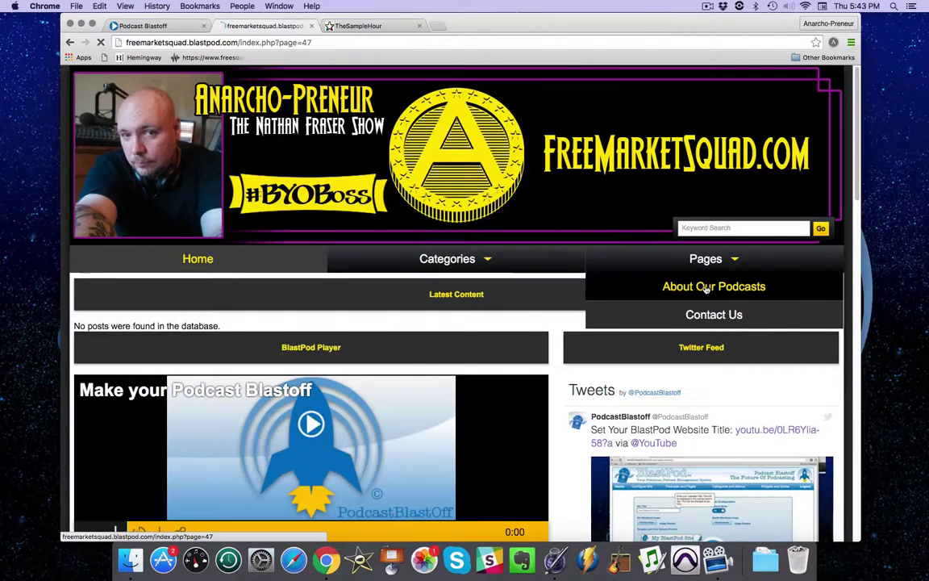
left_click(708, 261)
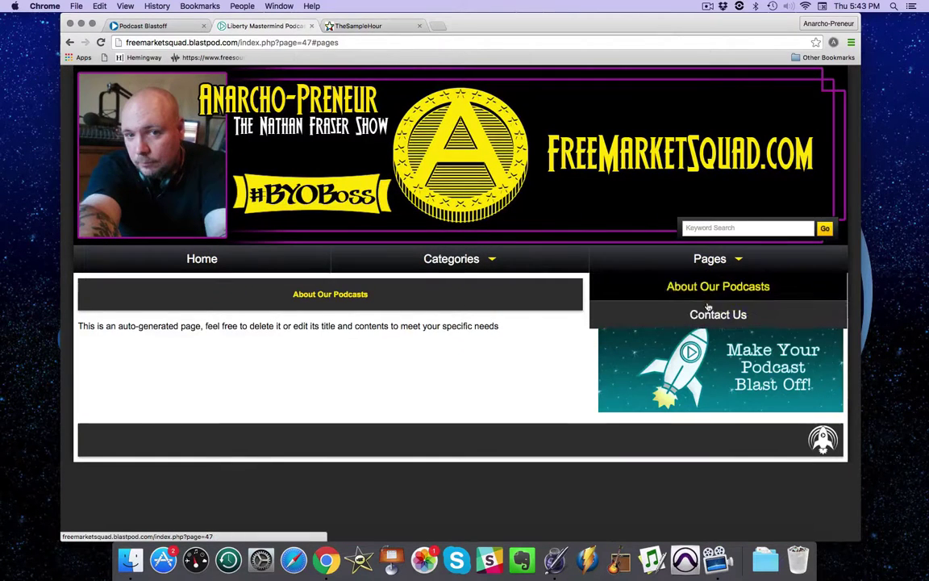
left_click(709, 312)
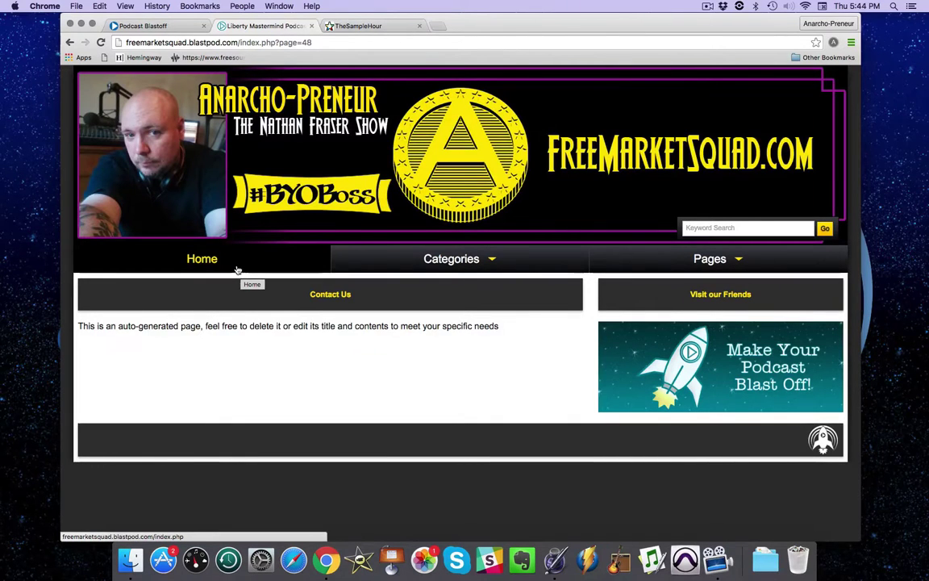
In the BlastPod management site, retitle the About Our Podcasts page as "About Us", preview it and save the edit.
left_click(169, 25)
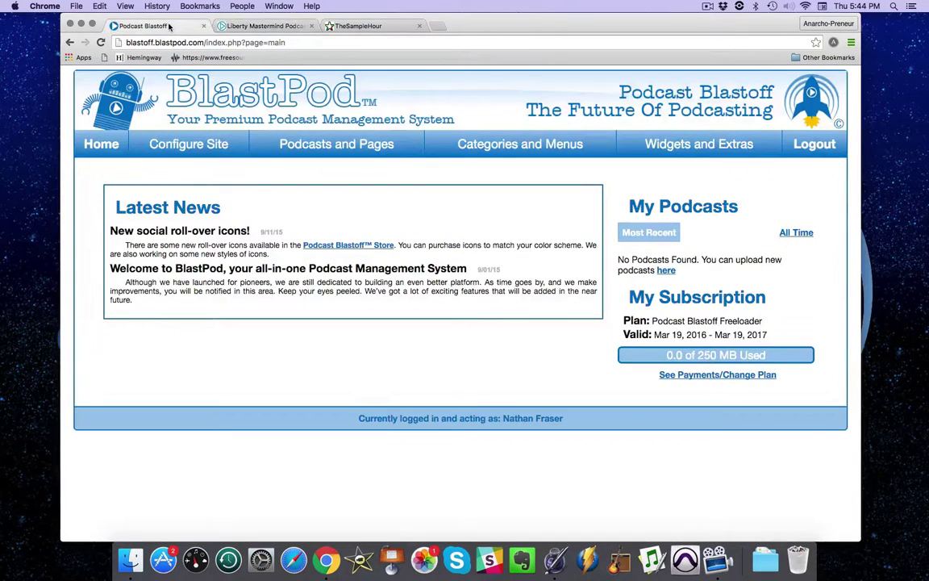
mouse_move(306, 137)
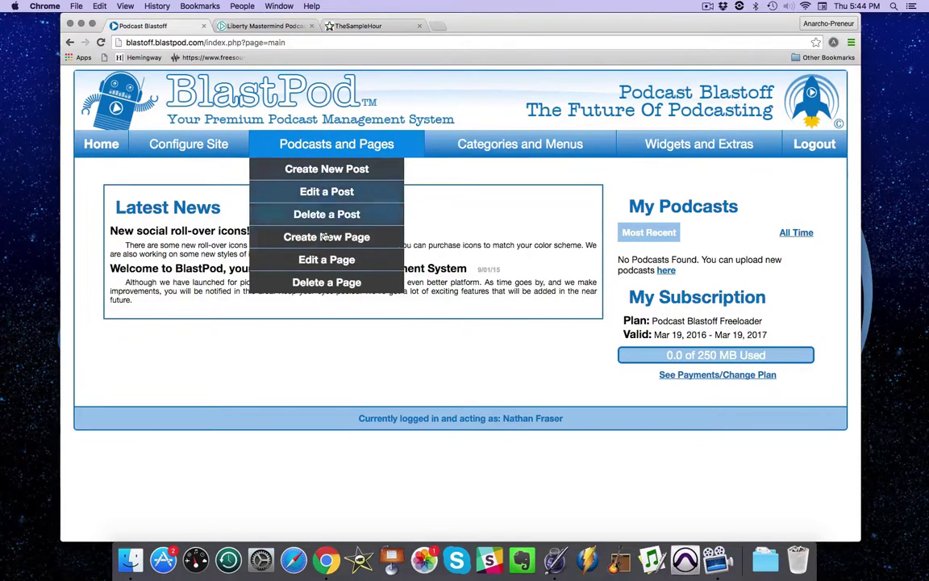
left_click(321, 260)
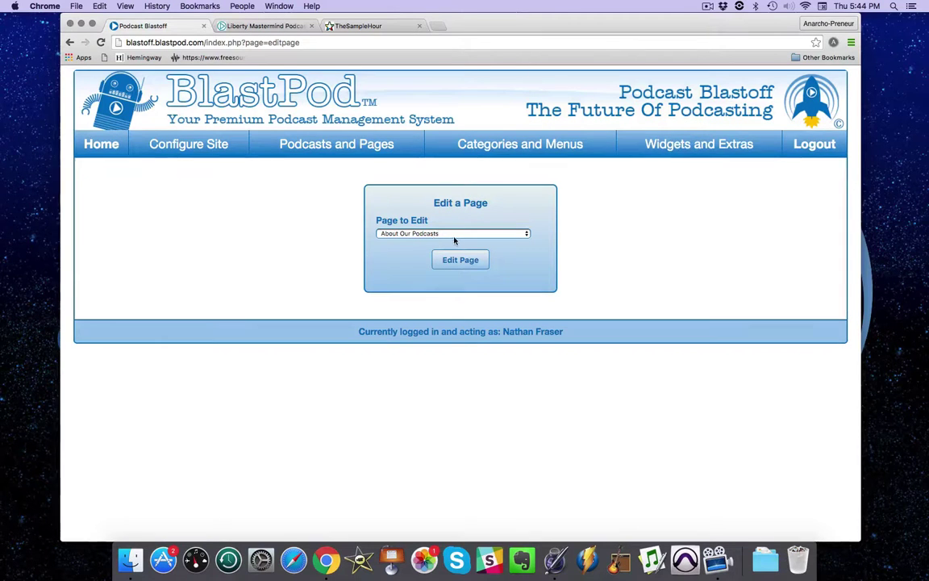
left_click(455, 264)
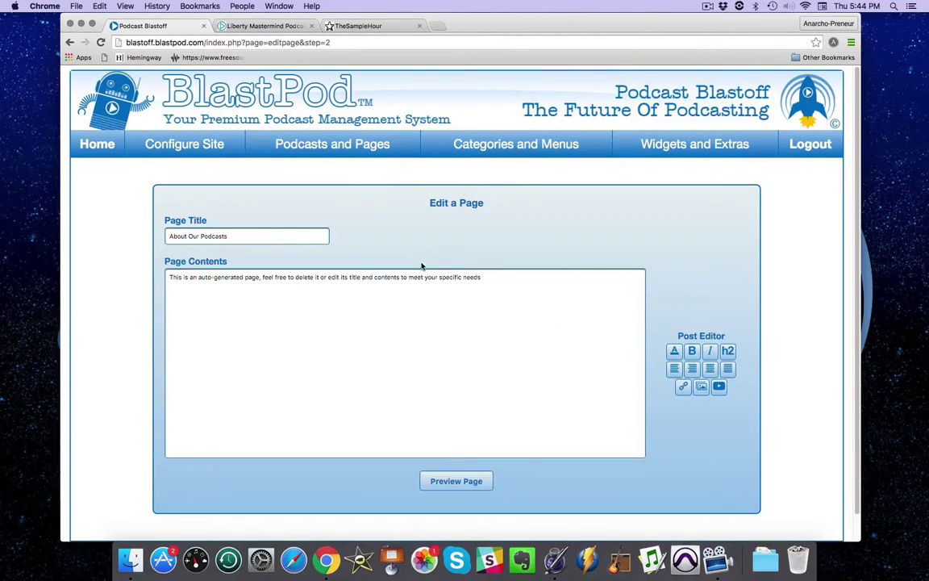
left_click(237, 236)
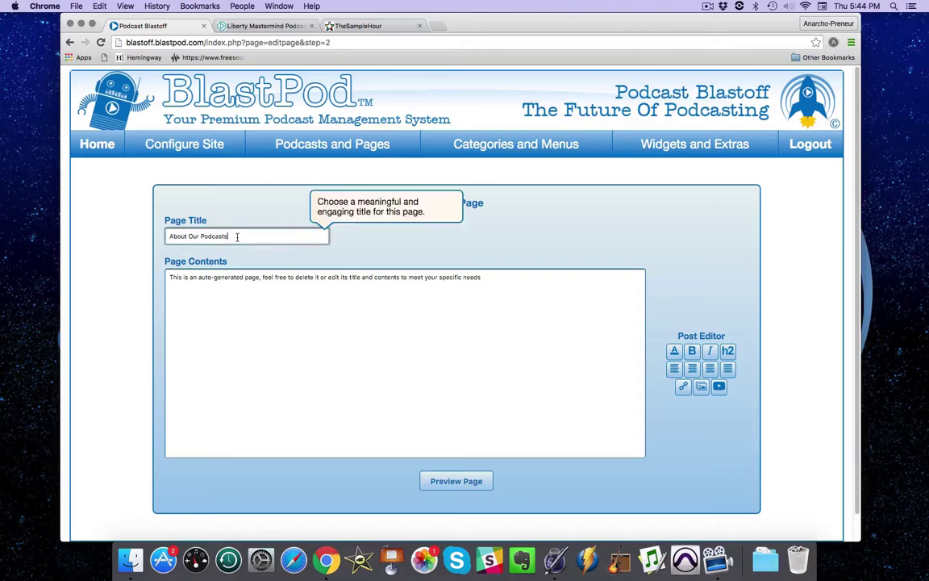
left_click_drag(235, 235, 191, 235)
type("Us")
left_click(217, 277)
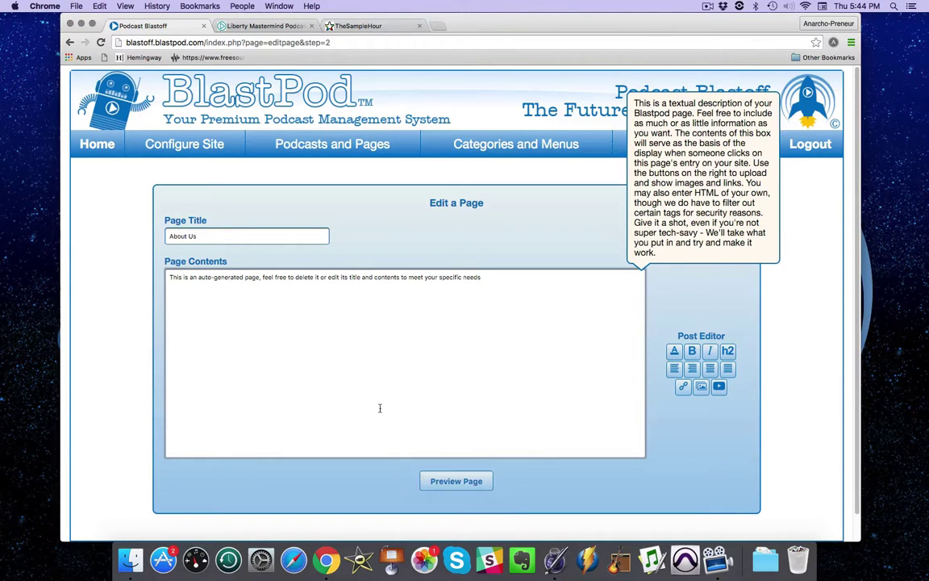
left_click(456, 483)
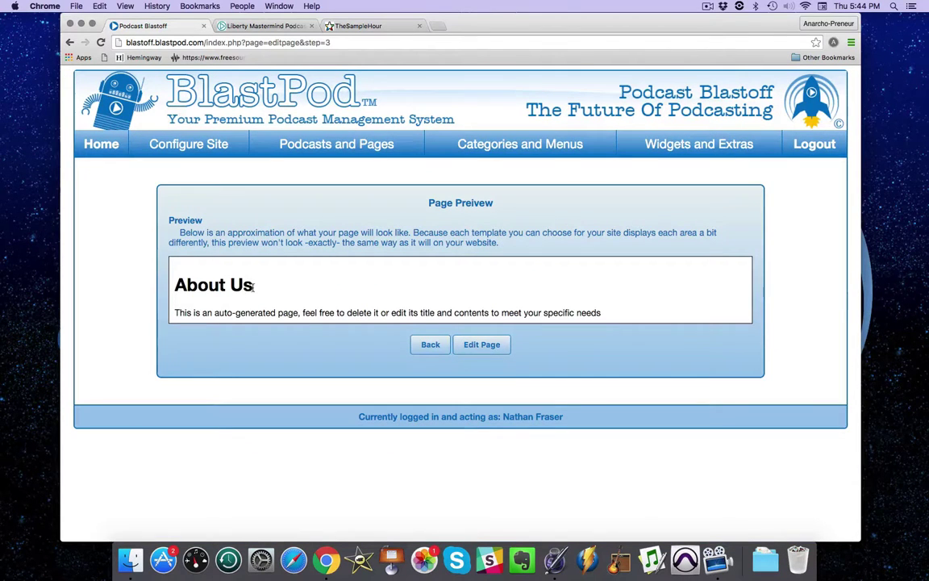
left_click(477, 348)
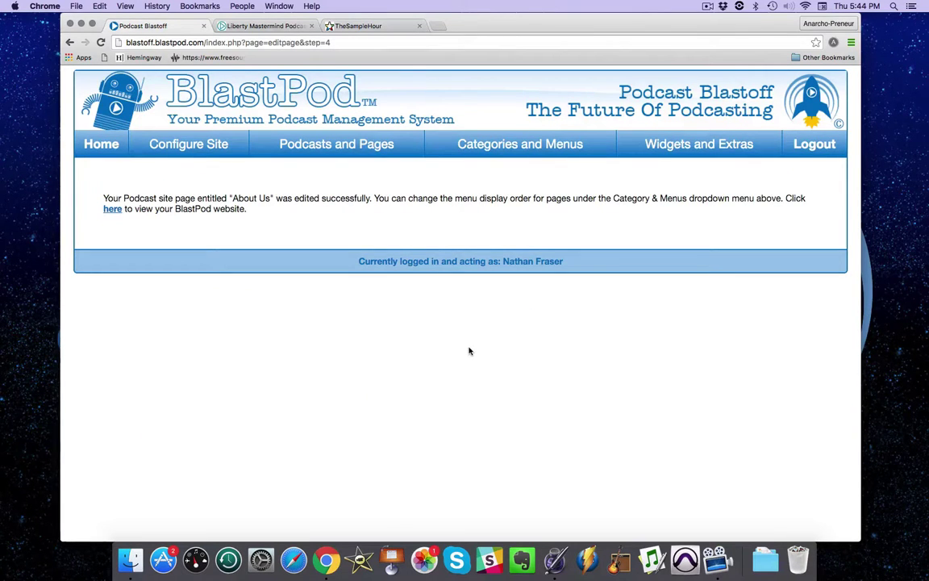
Check the retitled page in the live site's list of pages and close both FreeMarketSquad site views.
left_click(112, 209)
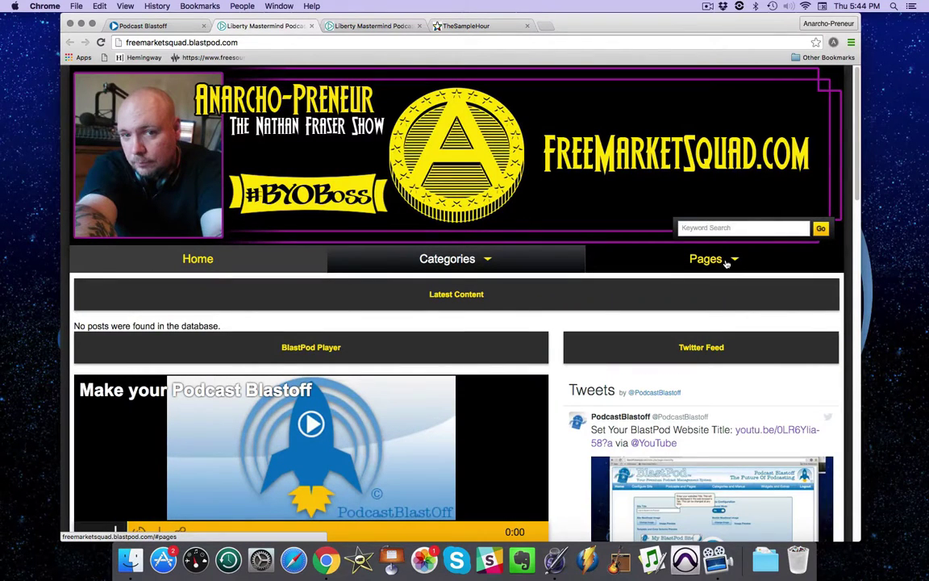
left_click(726, 261)
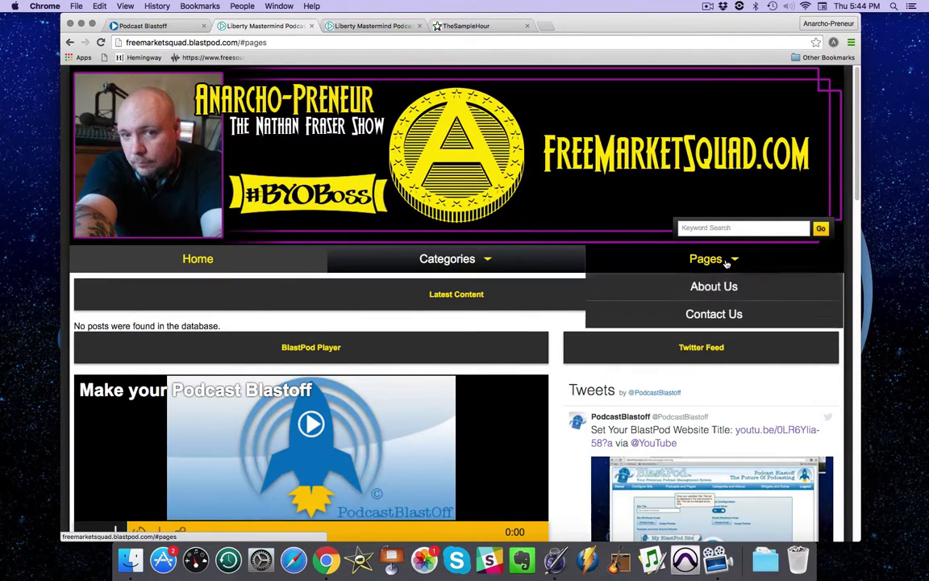
left_click(310, 27)
left_click(310, 27)
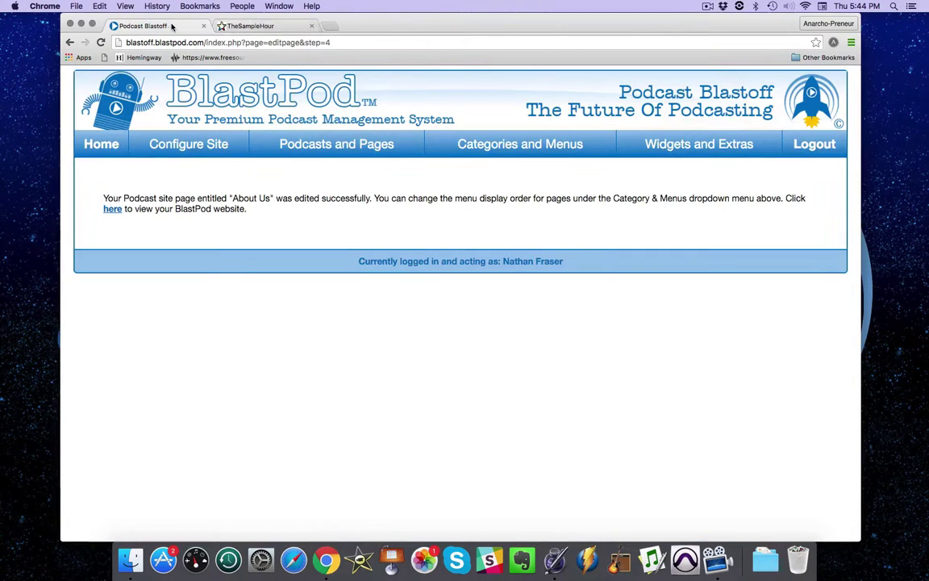
Create a new page titled "Services and Prices" with the contents "Placeholder Text", previewing it before publishing.
mouse_move(312, 140)
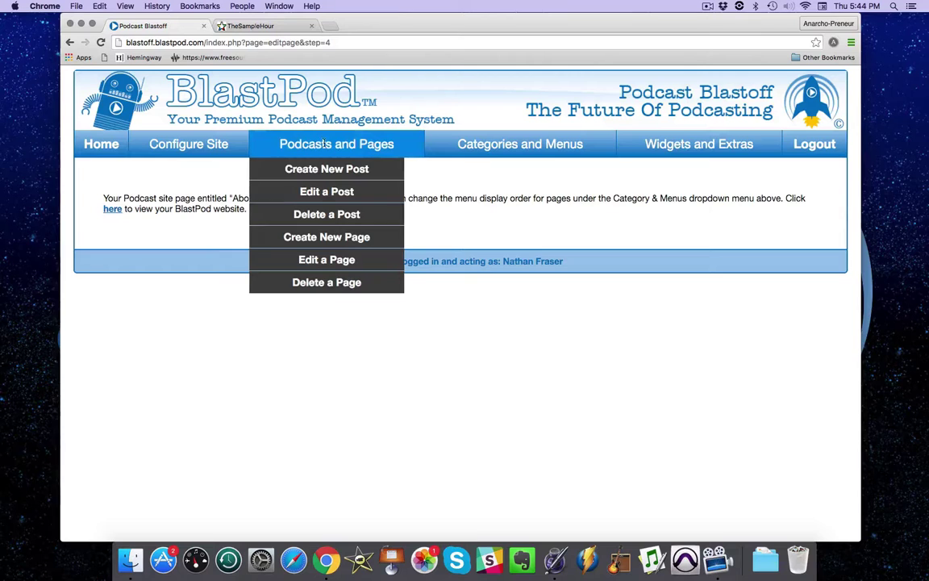
left_click(321, 237)
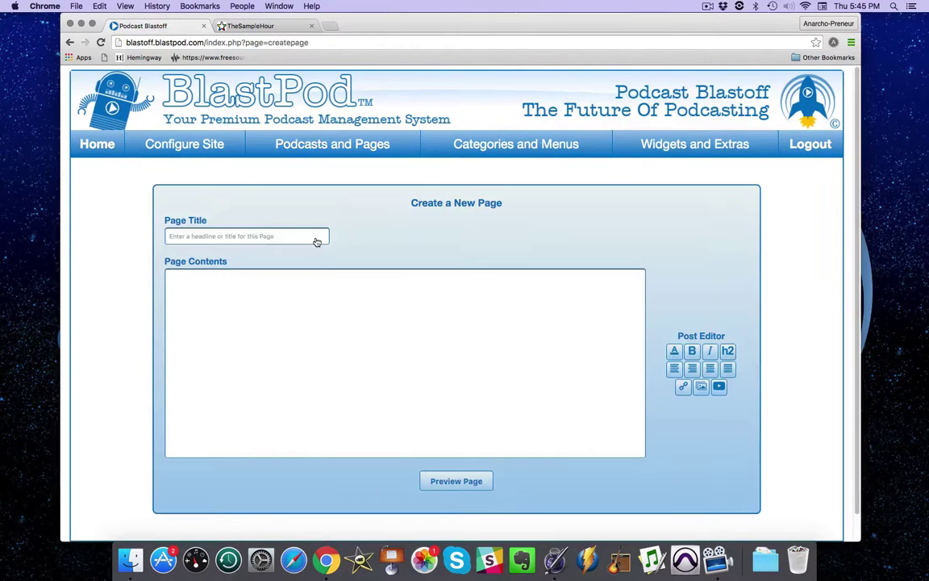
left_click(276, 235)
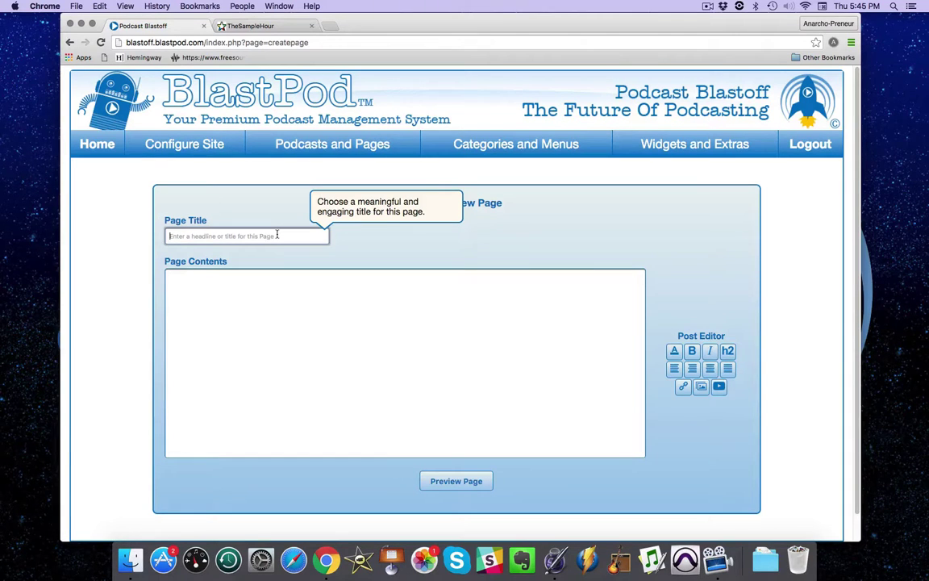
type("Services and Prices")
left_click(268, 280)
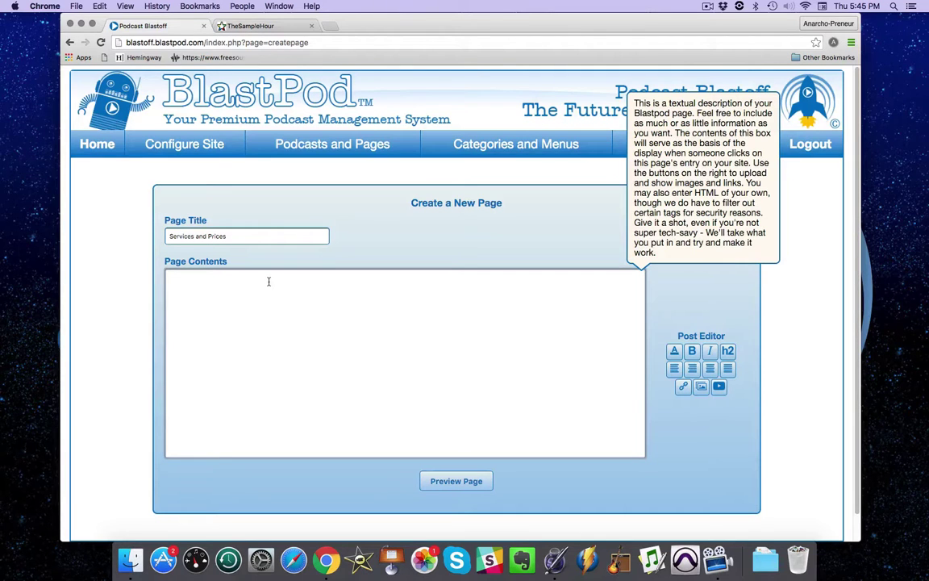
type("Placeholder Text")
left_click(457, 481)
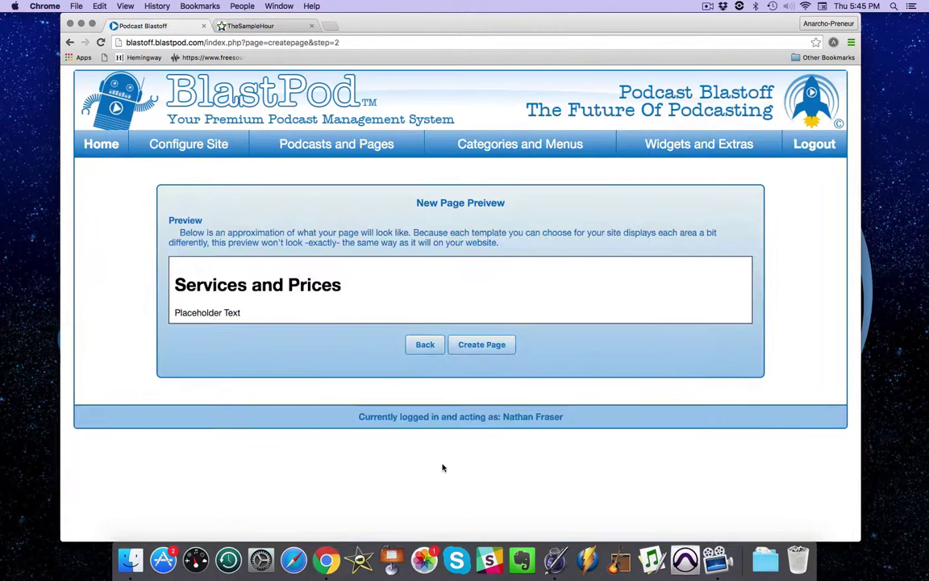
left_click(477, 346)
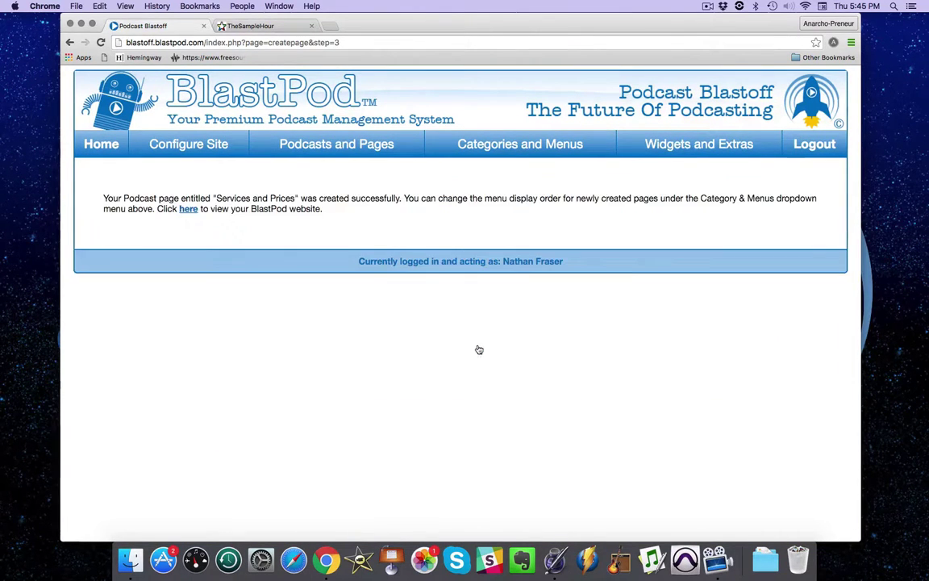
View the new Services and Prices page on the live FreeMarketSquad site.
left_click(191, 210)
left_click(722, 263)
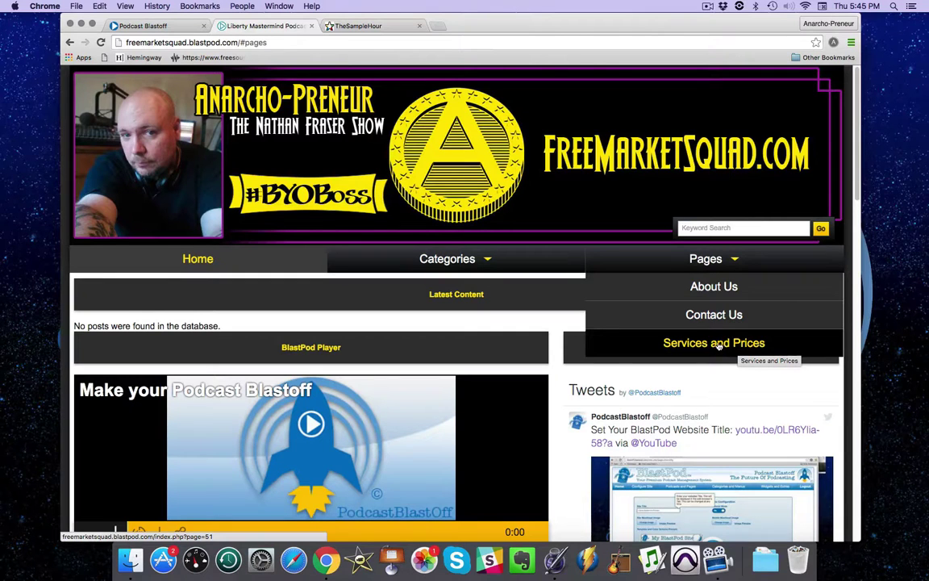
left_click(690, 344)
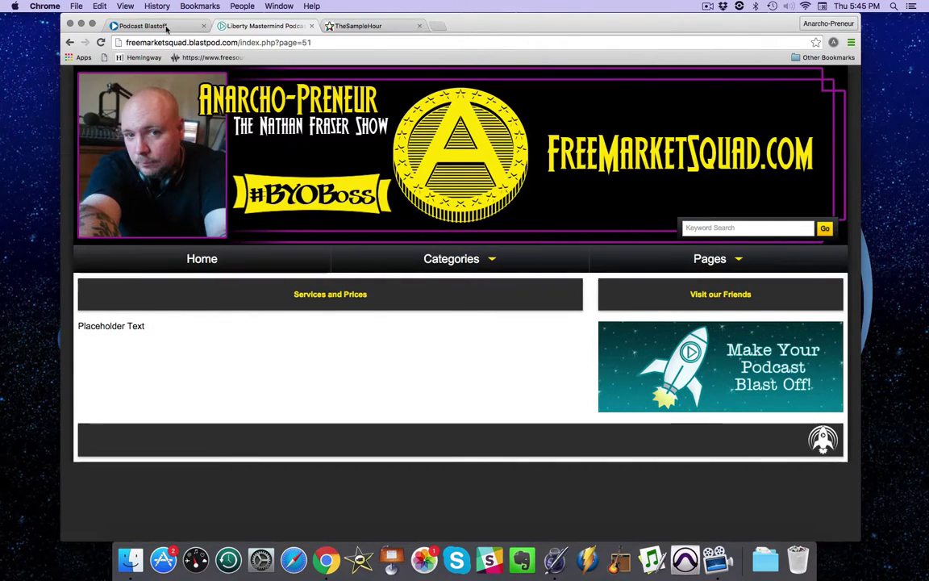
Return to the BlastPod management site and bring up the post and page management options.
left_click(165, 26)
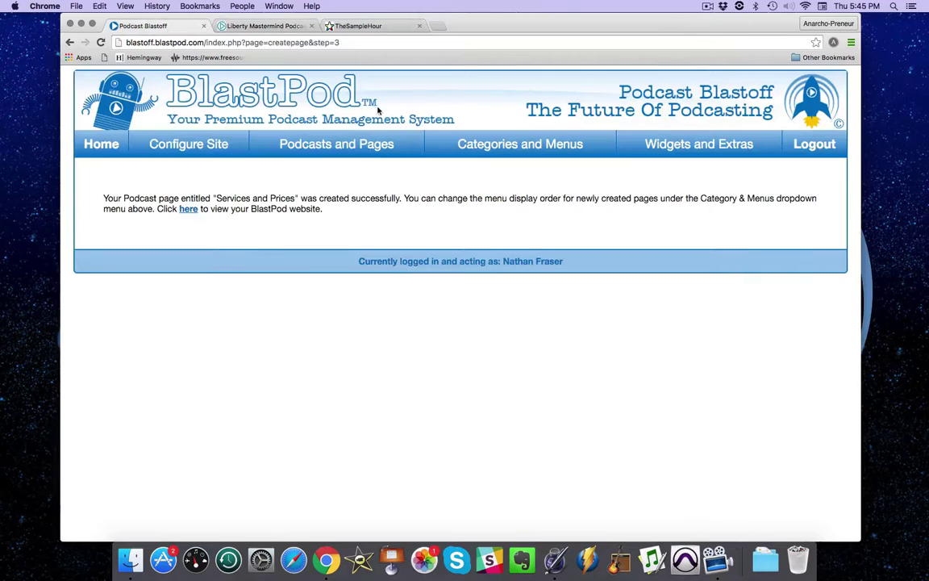
mouse_move(304, 143)
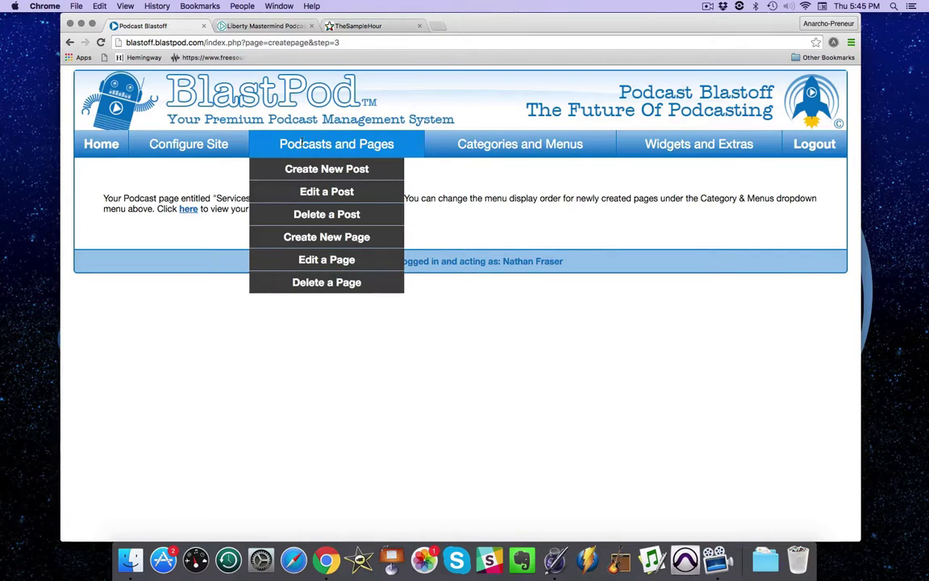